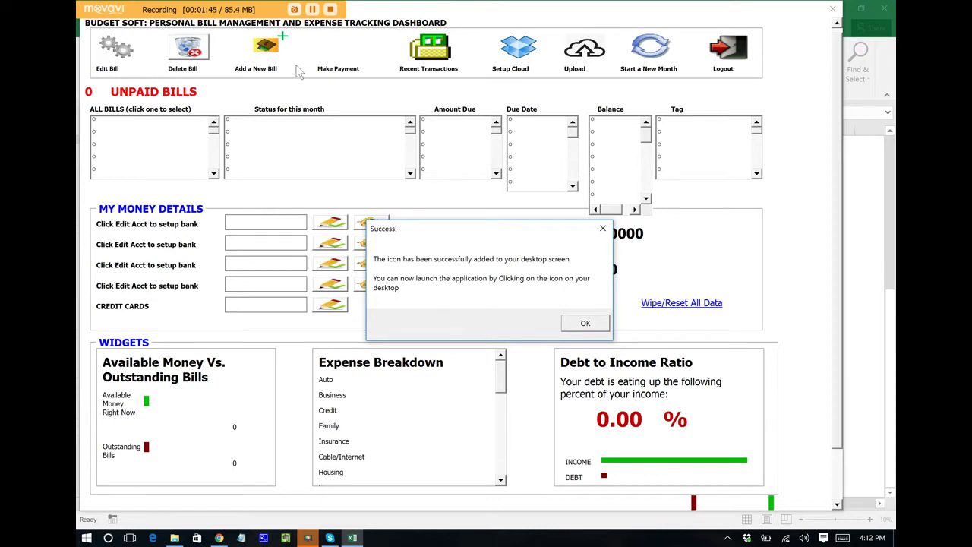
- Dismiss the desktop-icon success notice to bring up the getting-started form
{"action": "left_click", "coordinate": [566, 322]}
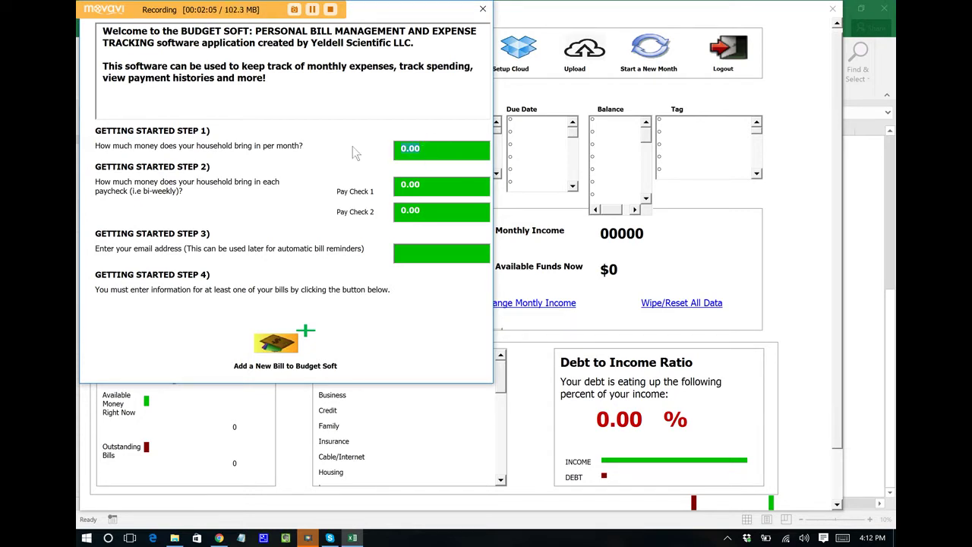
- Enter monthly income 10000, paychecks of 6000 and 4000, and the user's email address
{"action": "type", "text": "10000"}
{"action": "type", "text": "6000"}
{"action": "left_click", "coordinate": [414, 210]}
{"action": "type", "text": "4000"}
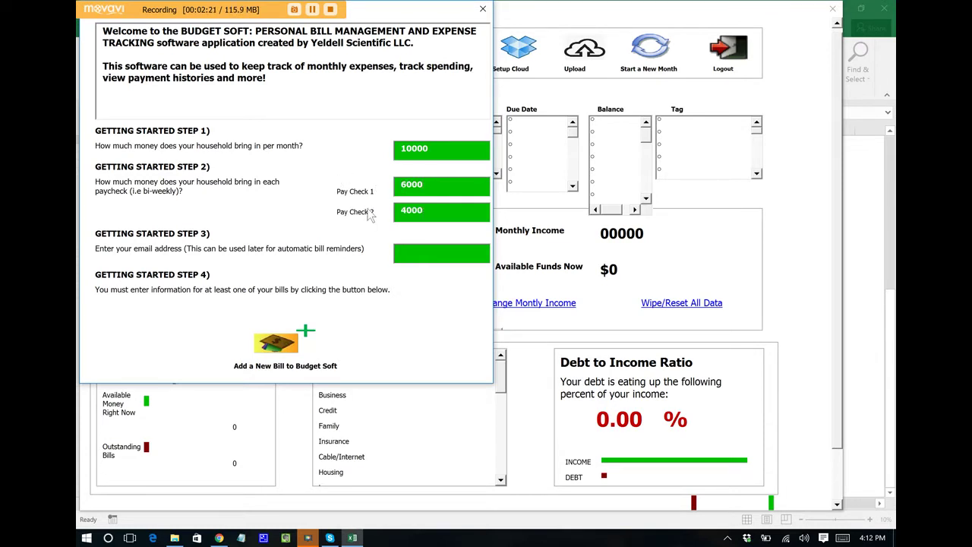
{"action": "left_click", "coordinate": [439, 255]}
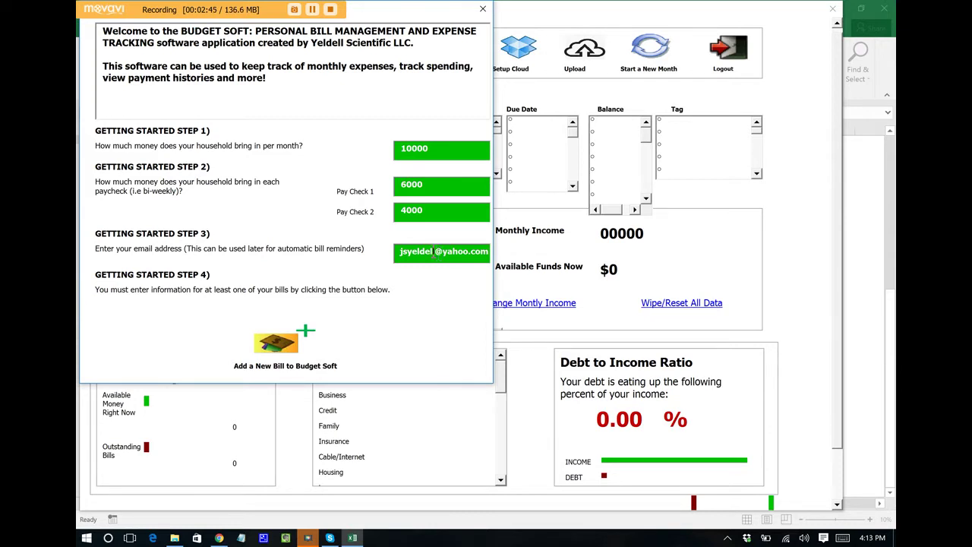
{"action": "left_click", "coordinate": [335, 333]}
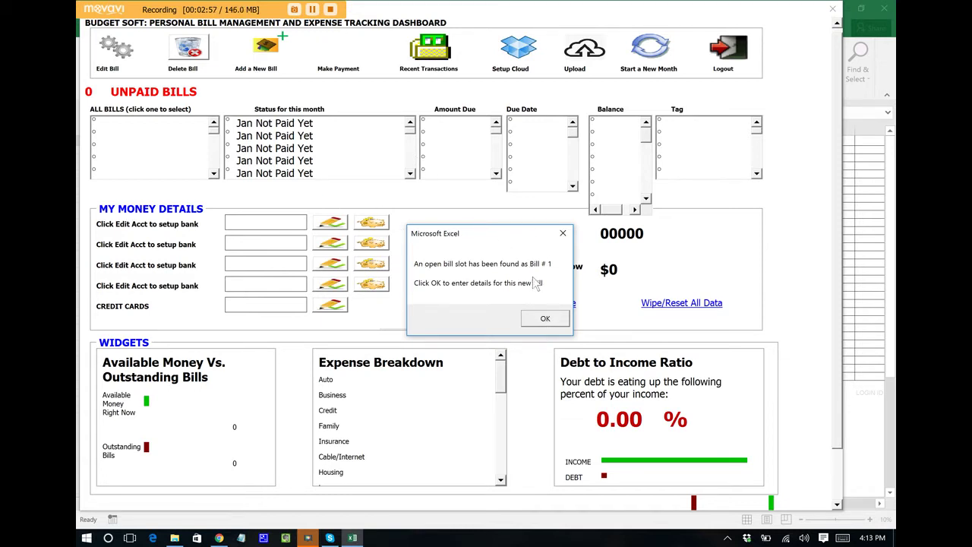
- Create the Mortgage bill at 1900 monthly, due day 5, with 200000 owed
{"action": "left_click", "coordinate": [545, 320]}
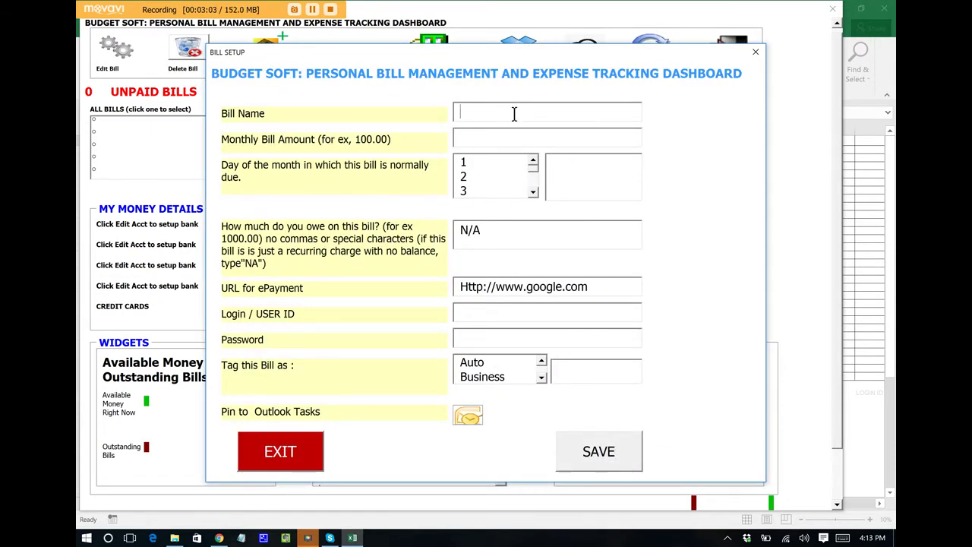
{"action": "type", "text": "Mortgage"}
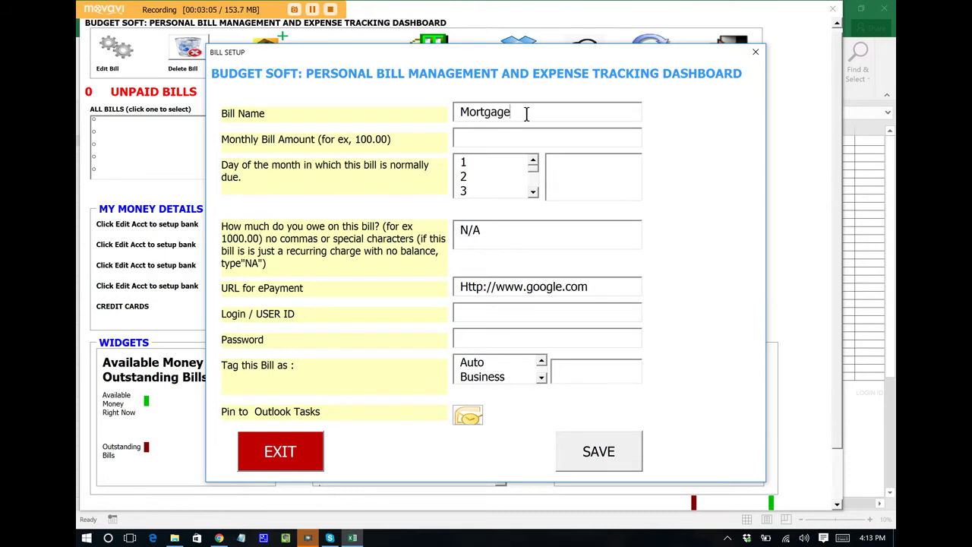
{"action": "left_click", "coordinate": [511, 138]}
{"action": "type", "text": "1900"}
{"action": "left_click", "coordinate": [534, 190]}
{"action": "left_click", "coordinate": [479, 175]}
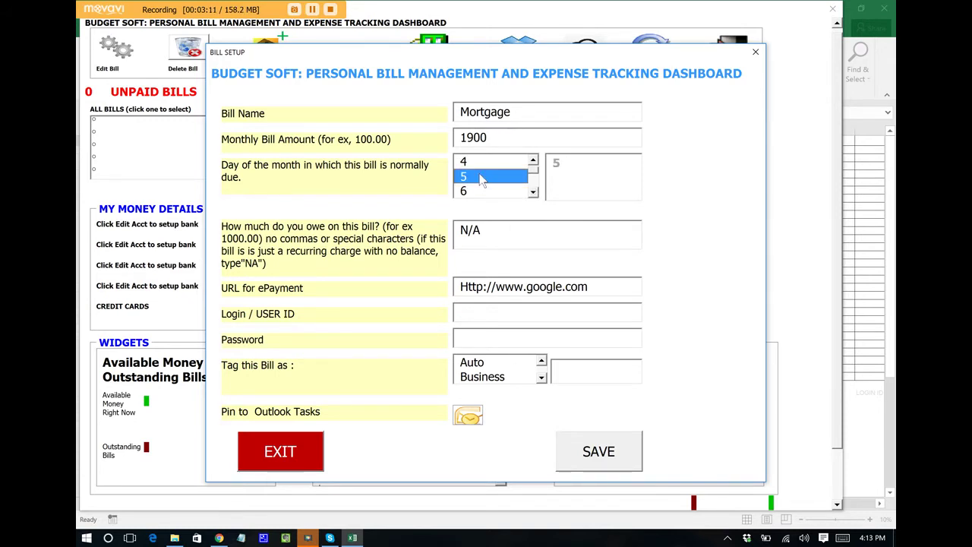
{"action": "left_click_drag", "start_coordinate": [517, 232], "coordinate": [400, 227]}
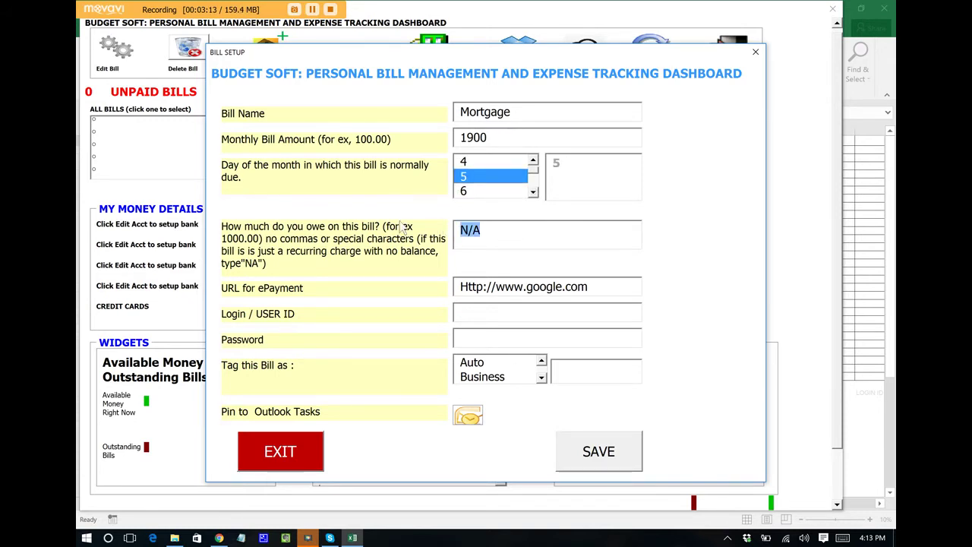
{"action": "type", "text": "200000"}
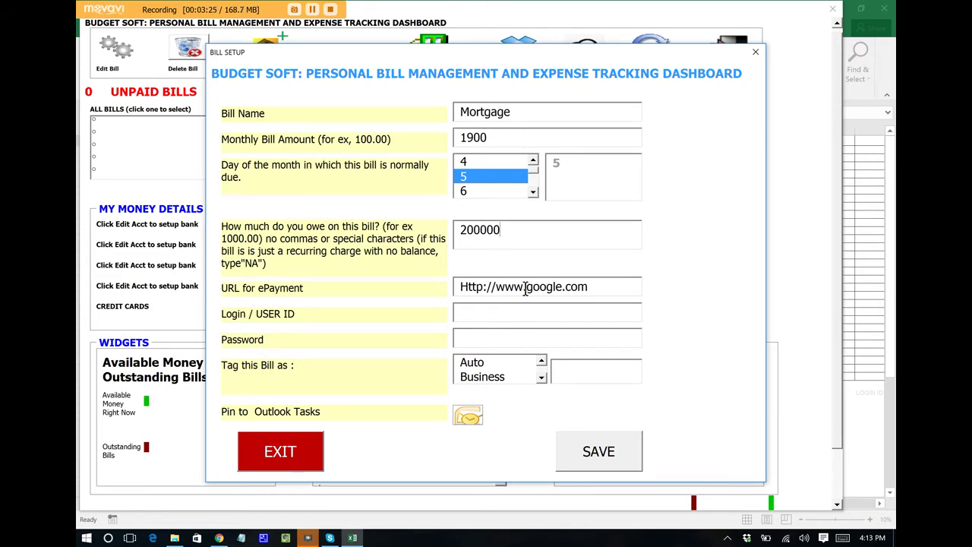
- Set the payment link to bankofamerica.com and enter the login ID and password
{"action": "left_click_drag", "start_coordinate": [526, 289], "coordinate": [600, 288]}
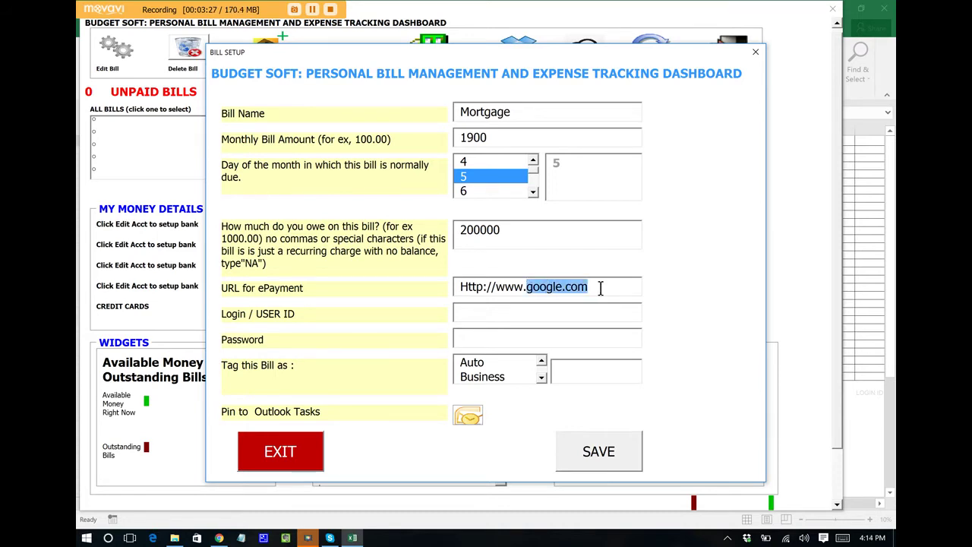
{"action": "type", "text": "bankofamer"}
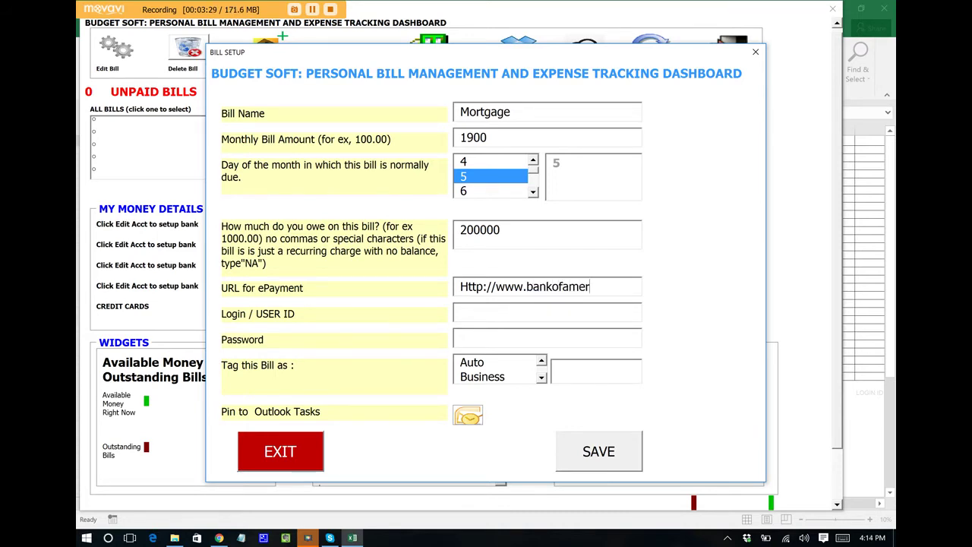
{"action": "type", "text": "ica.com"}
{"action": "left_click", "coordinate": [596, 308]}
{"action": "type", "text": "testUN"}
{"action": "left_click", "coordinate": [551, 333]}
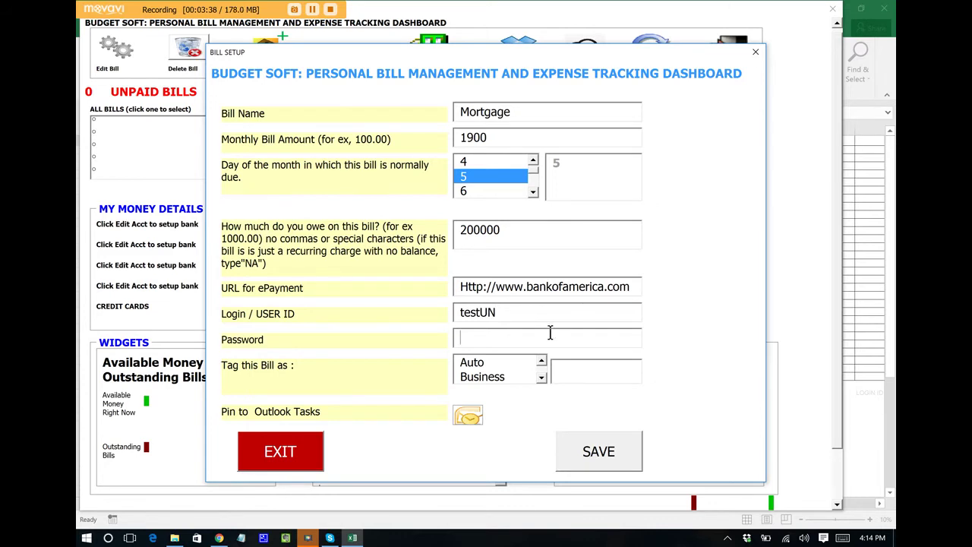
{"action": "type", "text": "testPQ"}
{"action": "left_click", "coordinate": [541, 377]}
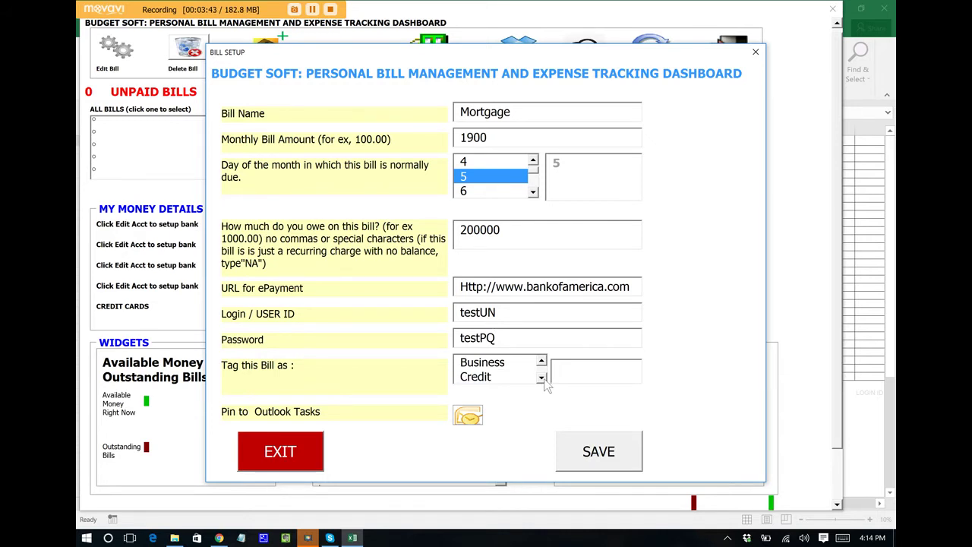
- Tag the Mortgage bill as Housing
{"action": "left_click", "coordinate": [542, 377]}
{"action": "left_click", "coordinate": [542, 377]}
{"action": "left_click", "coordinate": [541, 377]}
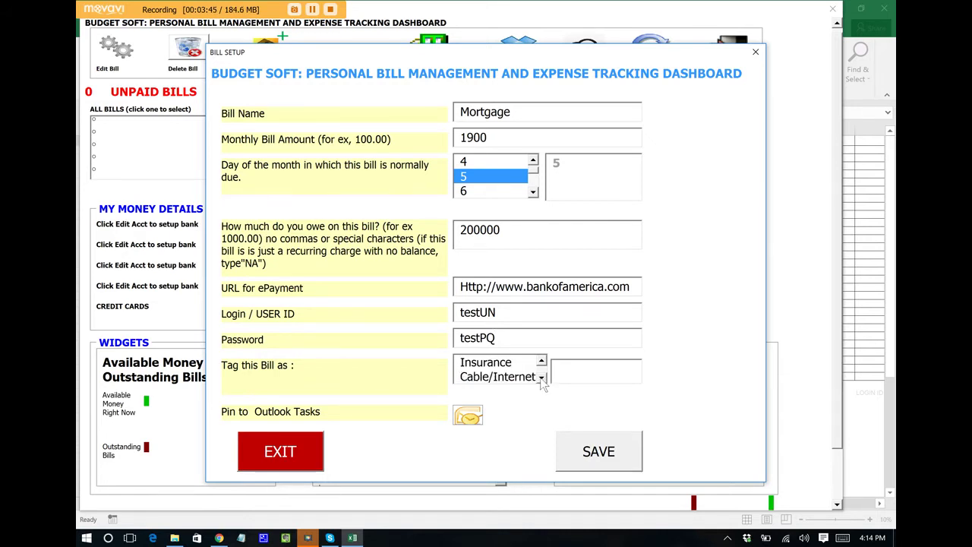
{"action": "left_click", "coordinate": [542, 378]}
{"action": "left_click", "coordinate": [495, 363]}
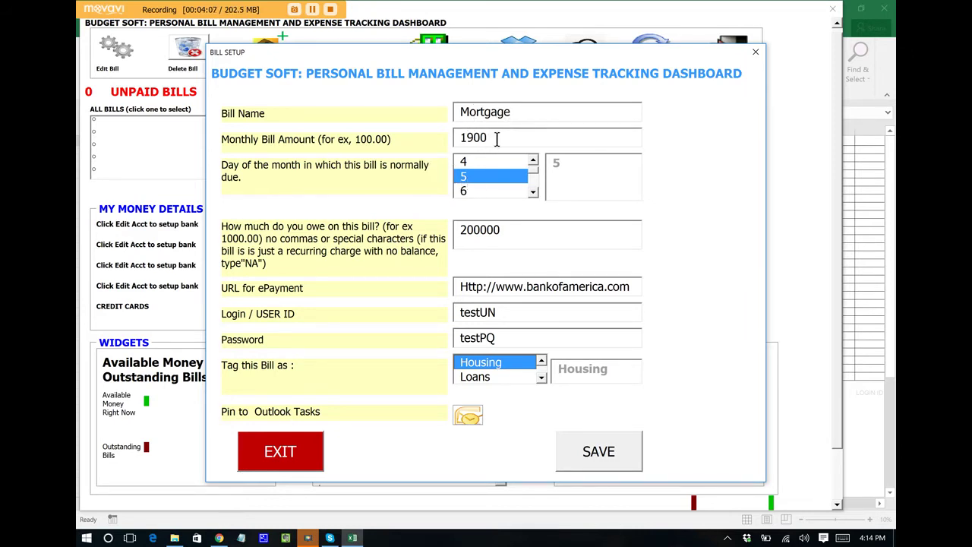
- Pin the Mortgage bill to Outlook Tasks and save it to the bills list
{"action": "left_click", "coordinate": [468, 417]}
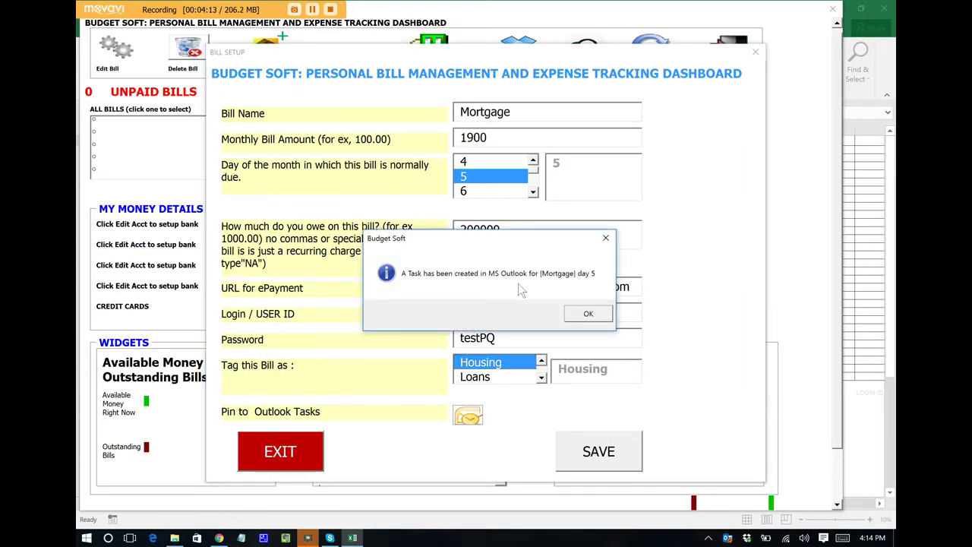
{"action": "left_click", "coordinate": [585, 316]}
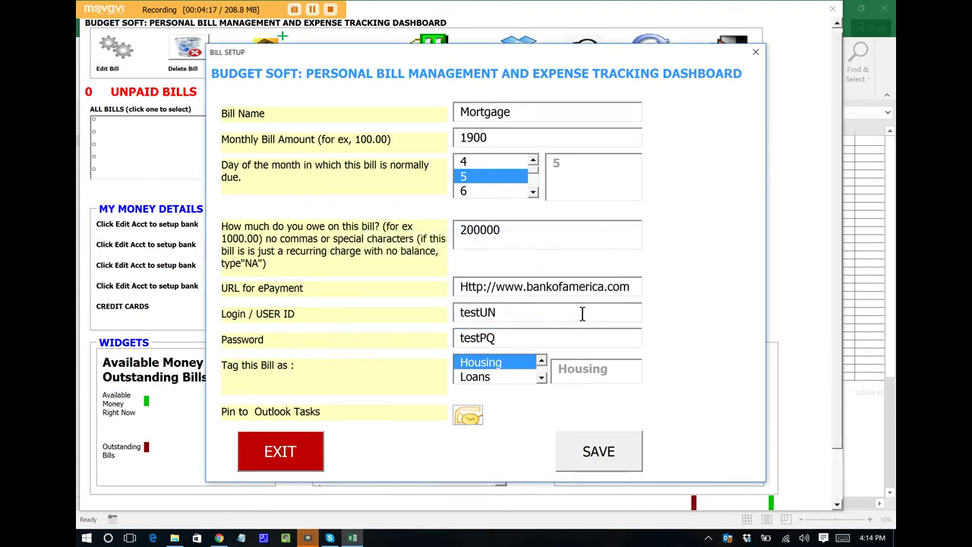
{"action": "left_click", "coordinate": [599, 451]}
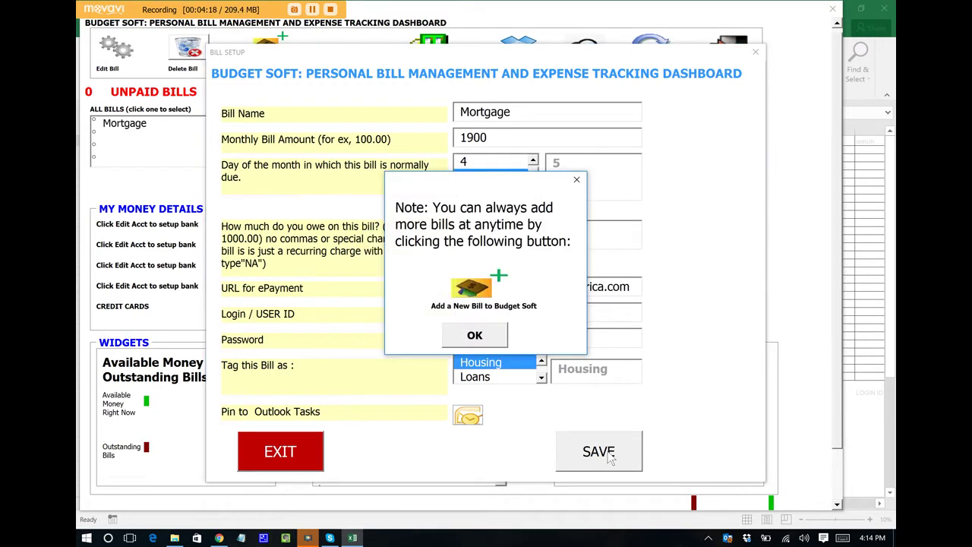
{"action": "left_click", "coordinate": [485, 328]}
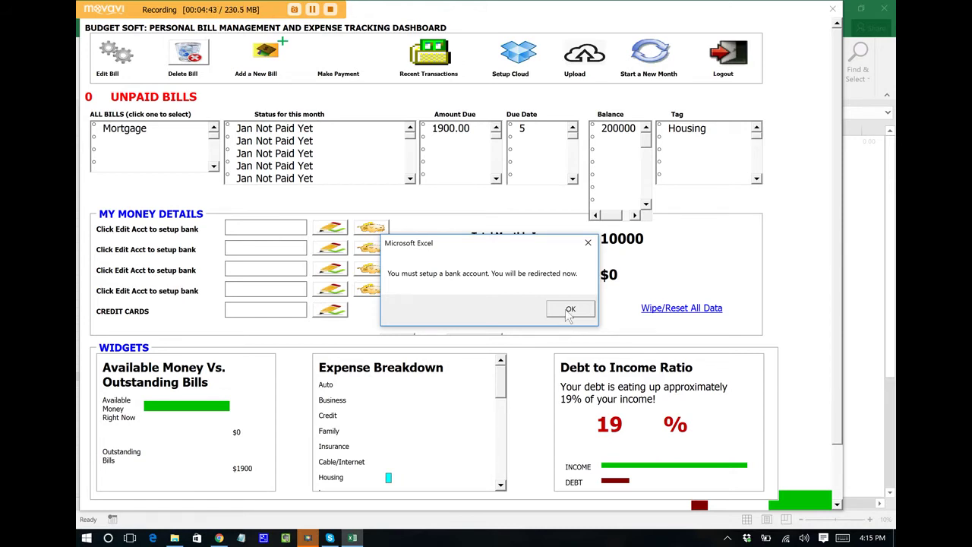
- Acknowledge the bank-account requirement so Account Setup opens
{"action": "left_click", "coordinate": [570, 311]}
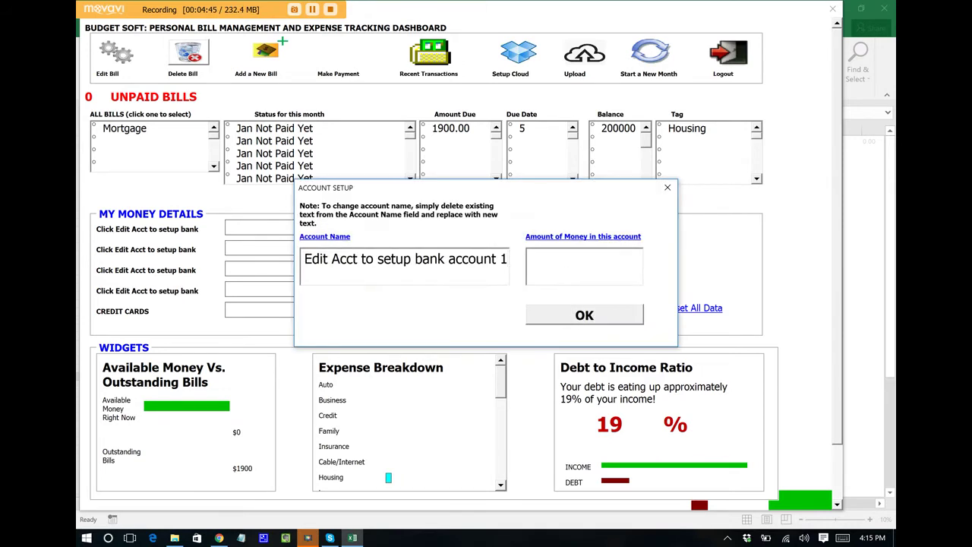
- Set up a TD BANK account holding 4000
{"action": "left_click_drag", "start_coordinate": [503, 260], "coordinate": [93, 252]}
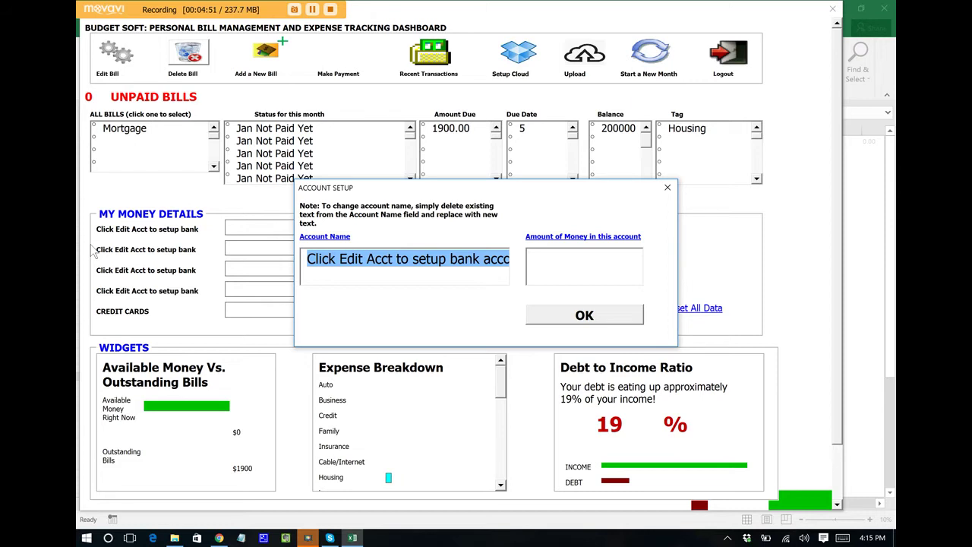
{"action": "type", "text": "TD BANK"}
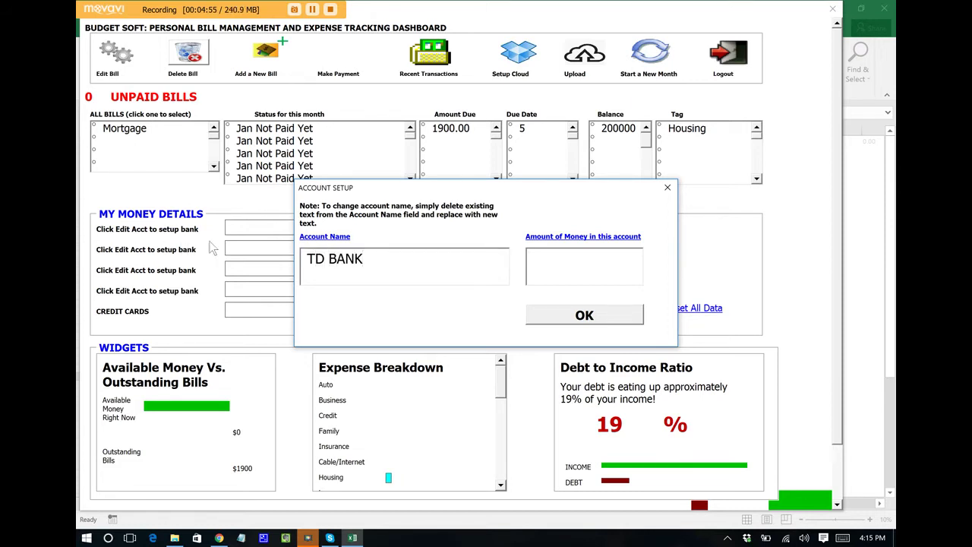
{"action": "left_click", "coordinate": [597, 271]}
{"action": "type", "text": "4000"}
{"action": "left_click", "coordinate": [586, 312]}
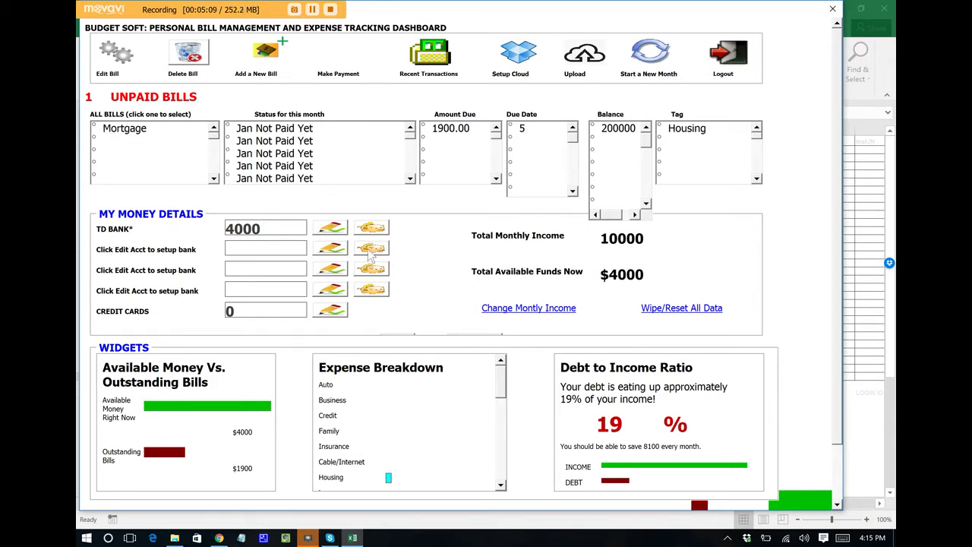
- Add Acme Bank as the second account with 500 in it
{"action": "left_click", "coordinate": [335, 249]}
{"action": "left_click", "coordinate": [488, 254]}
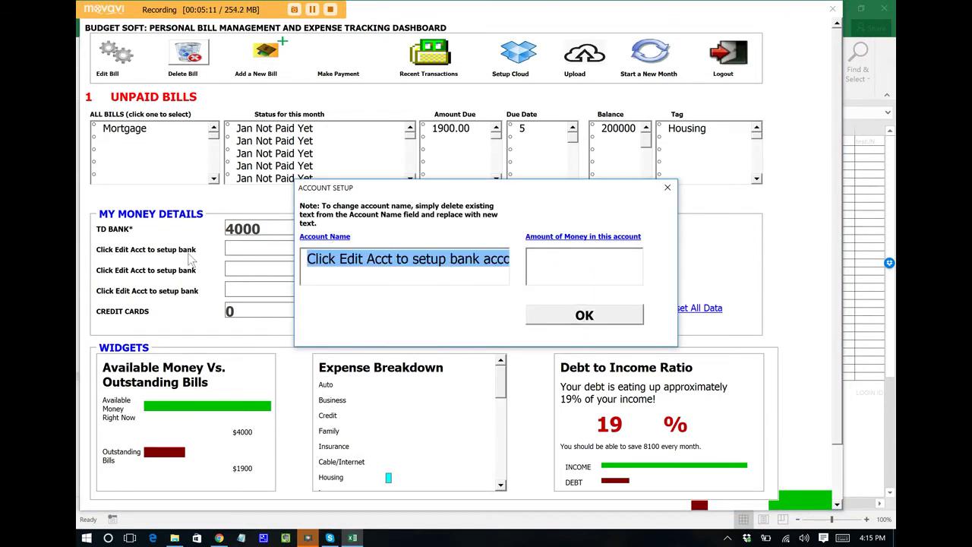
{"action": "key", "text": "BackSpace"}
{"action": "type", "text": "Acme Bank"}
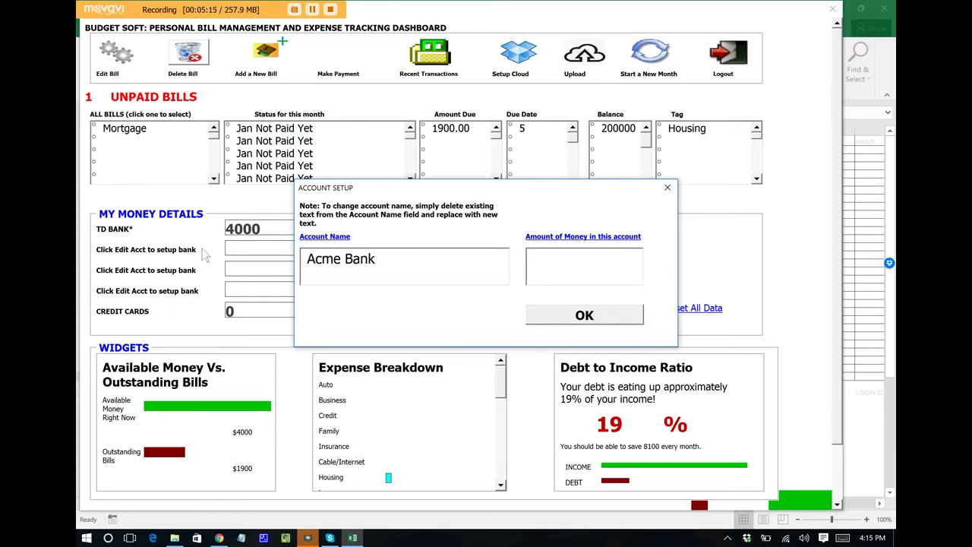
{"action": "left_click", "coordinate": [569, 260]}
{"action": "type", "text": "500"}
{"action": "left_click", "coordinate": [579, 313]}
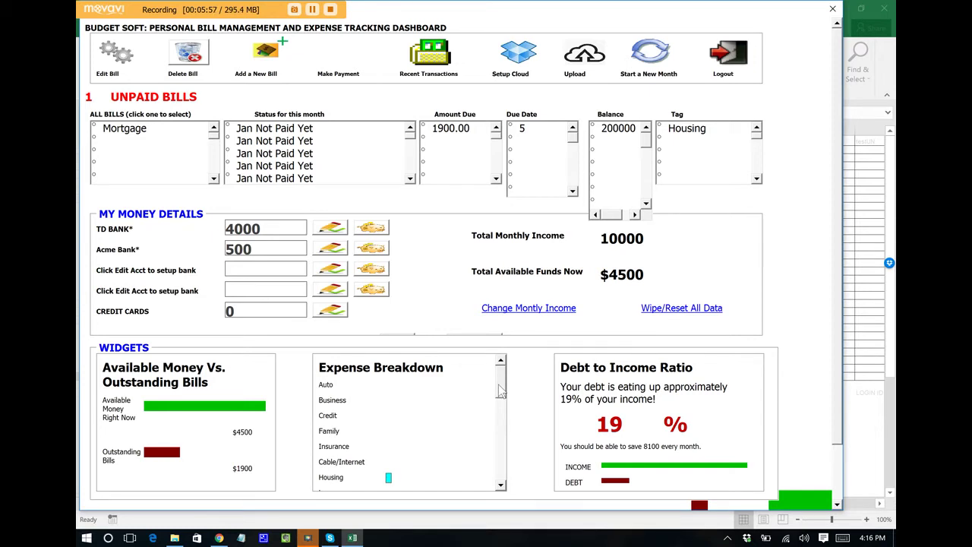
- Scroll the dashboard's Expense Breakdown list
{"action": "mouse_move", "coordinate": [501, 391]}
{"action": "left_mouse_down"}
{"action": "mouse_move", "coordinate": [503, 429]}
{"action": "mouse_move", "coordinate": [507, 386]}
{"action": "left_mouse_up"}
- Start a Car Payment bill at 700.00 monthly, due on the 10th
{"action": "left_click", "coordinate": [267, 61]}
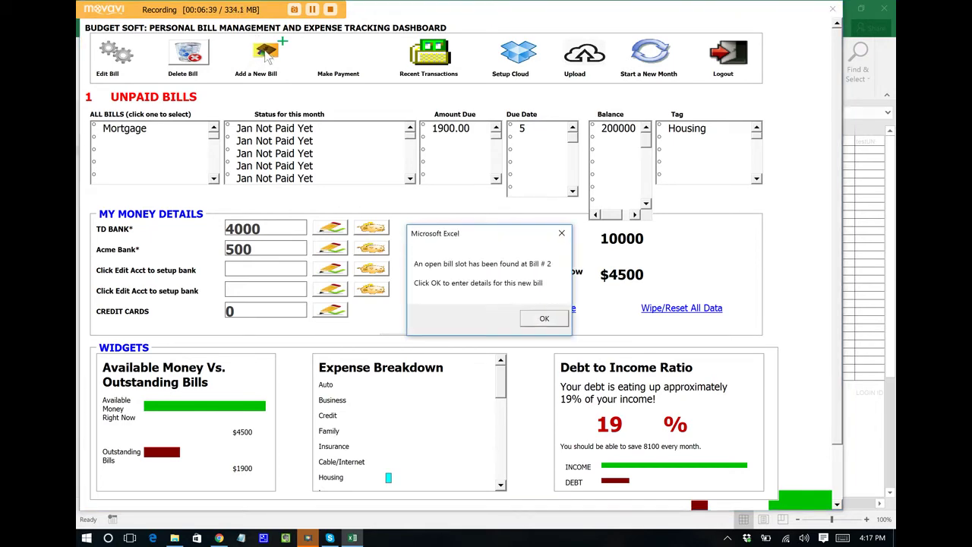
{"action": "left_click", "coordinate": [541, 322]}
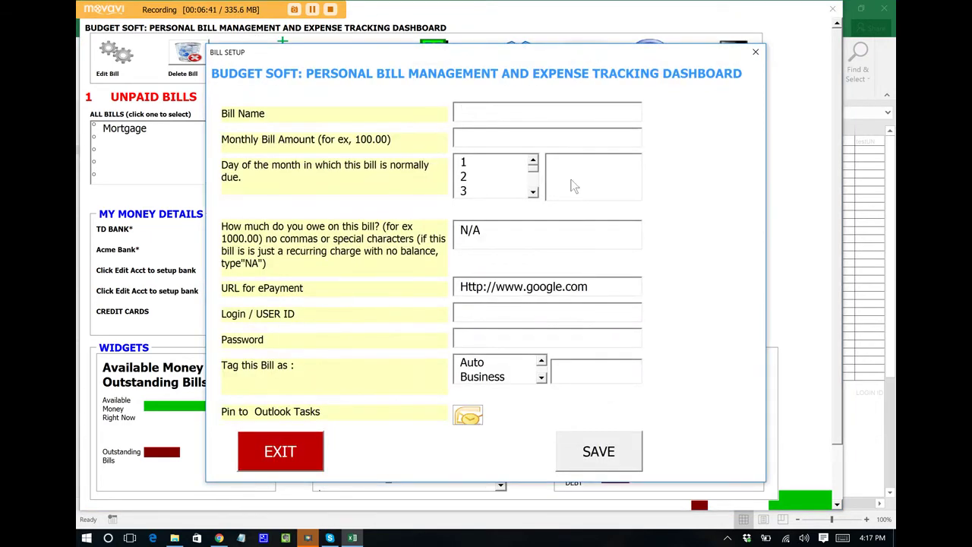
{"action": "left_click", "coordinate": [558, 119]}
{"action": "type", "text": "Car Payment"}
{"action": "left_click", "coordinate": [545, 135]}
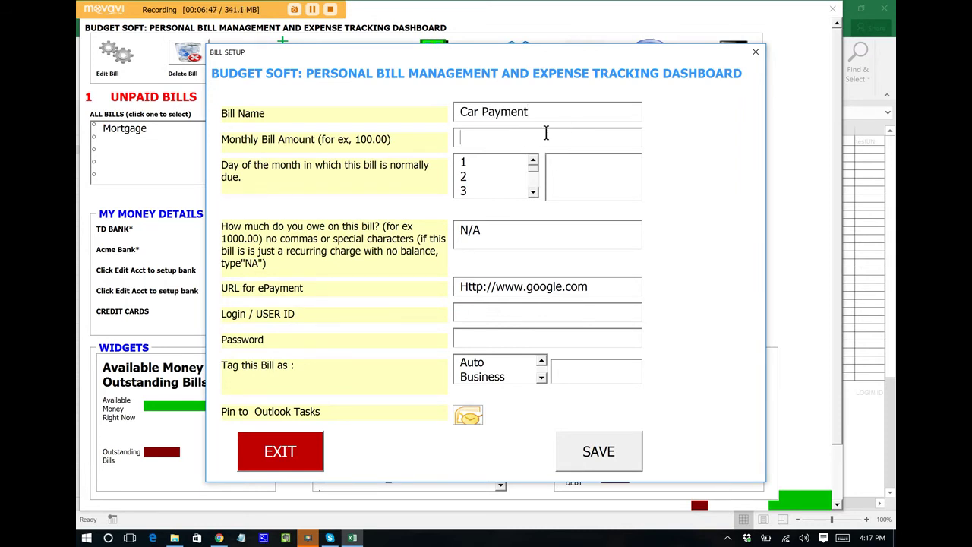
{"action": "type", "text": "700.00"}
{"action": "double_click", "coordinate": [533, 192]}
{"action": "double_click", "coordinate": [534, 192]}
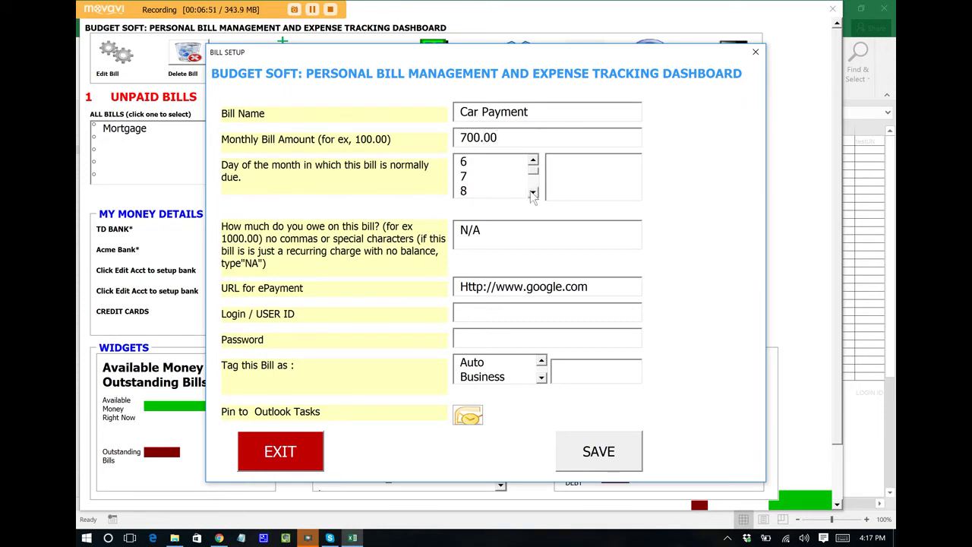
{"action": "double_click", "coordinate": [533, 193]}
{"action": "left_click", "coordinate": [486, 191]}
{"action": "double_click", "coordinate": [471, 247]}
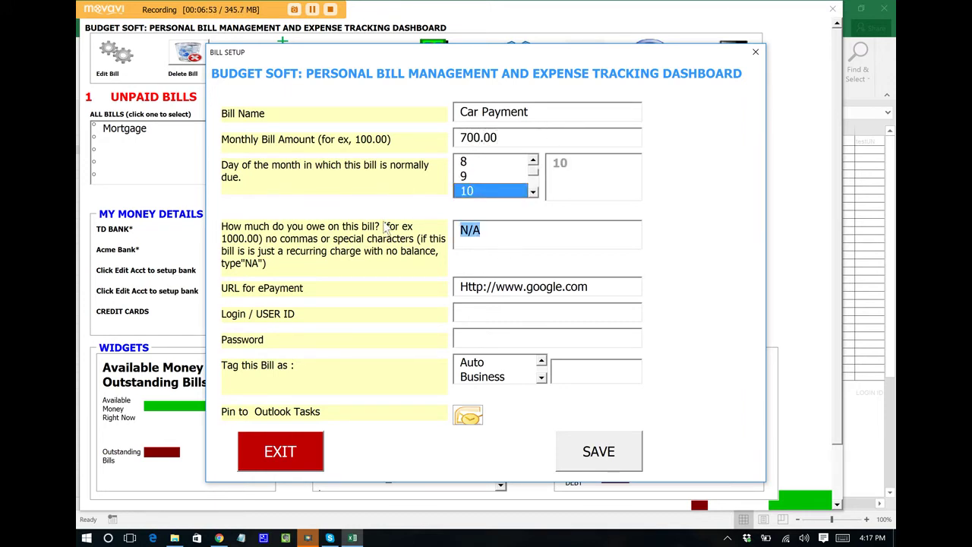
{"action": "type", "text": "19000"}
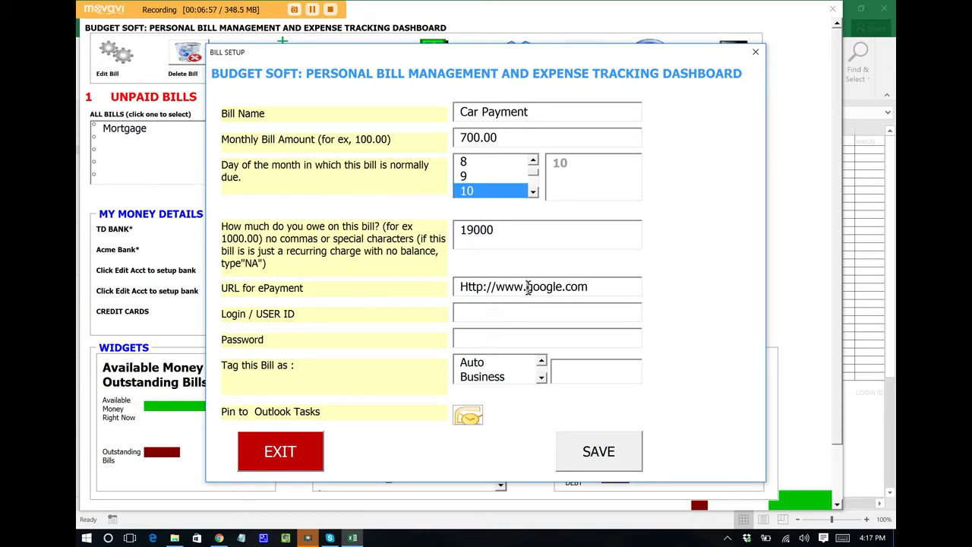
{"action": "left_click_drag", "start_coordinate": [526, 287], "coordinate": [627, 287]}
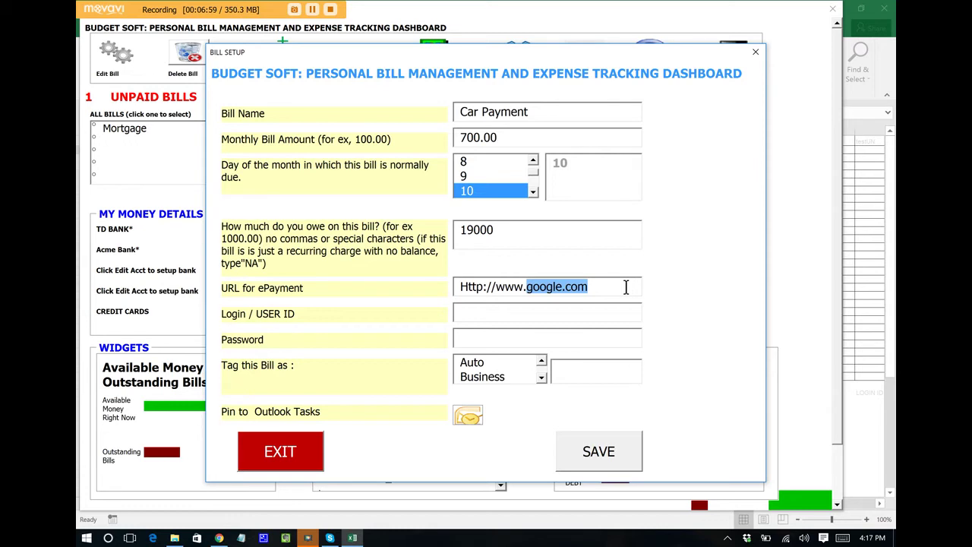
{"action": "type", "text": "cars,"}
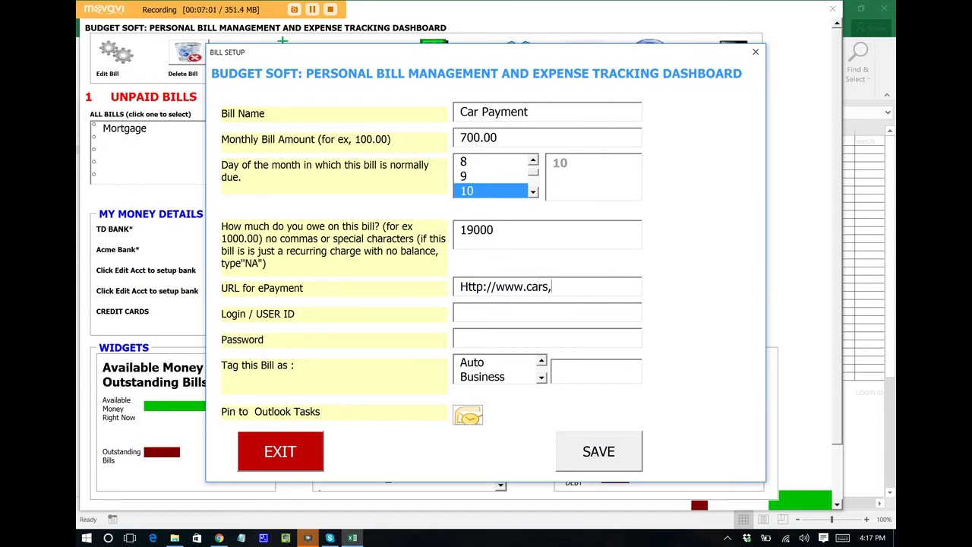
{"action": "key", "text": "BackSpace"}
{"action": "type", "text": ".com"}
{"action": "left_click", "coordinate": [472, 366]}
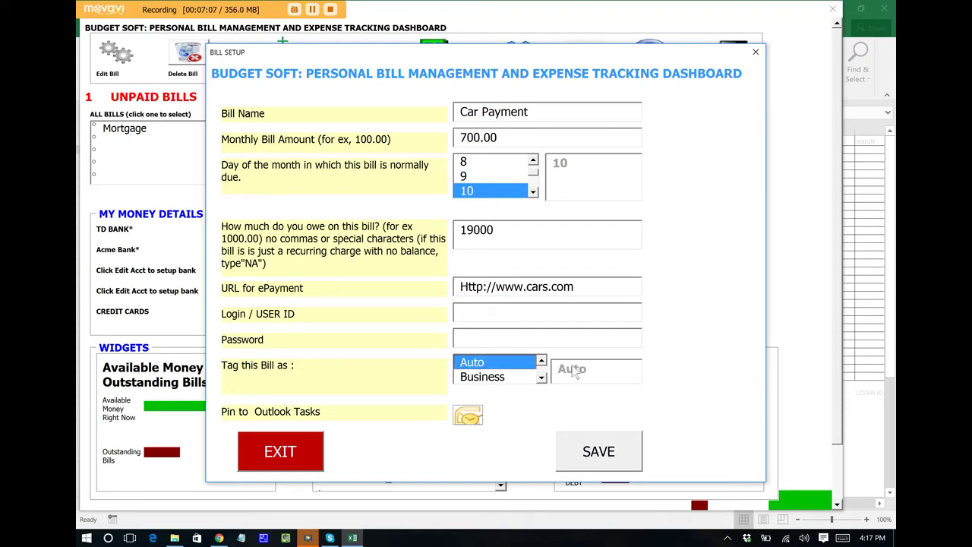
{"action": "left_click", "coordinate": [612, 459]}
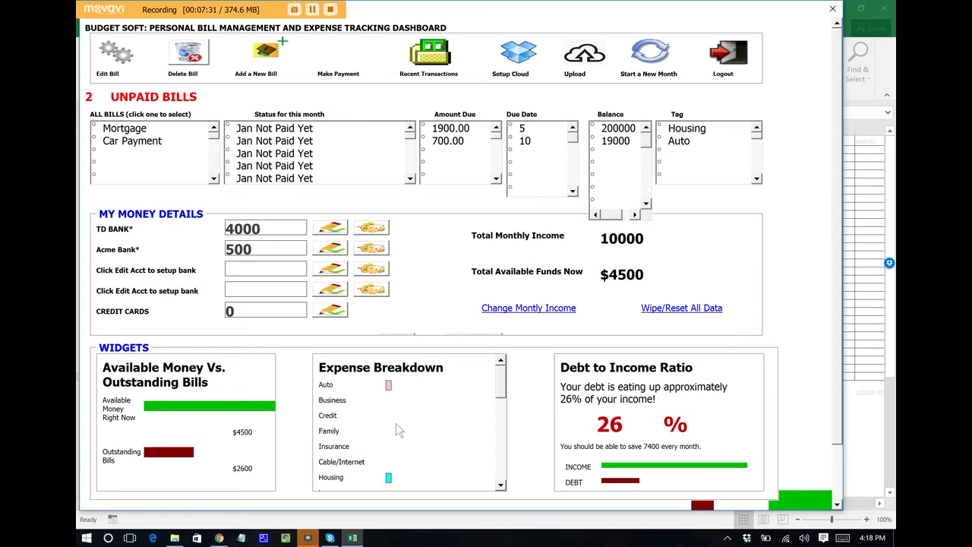
- Review the Expense Breakdown widget, then start connecting a cloud storage folder
{"action": "scroll", "coordinate": [496, 404], "scroll_direction": "down", "scroll_amount": 3}
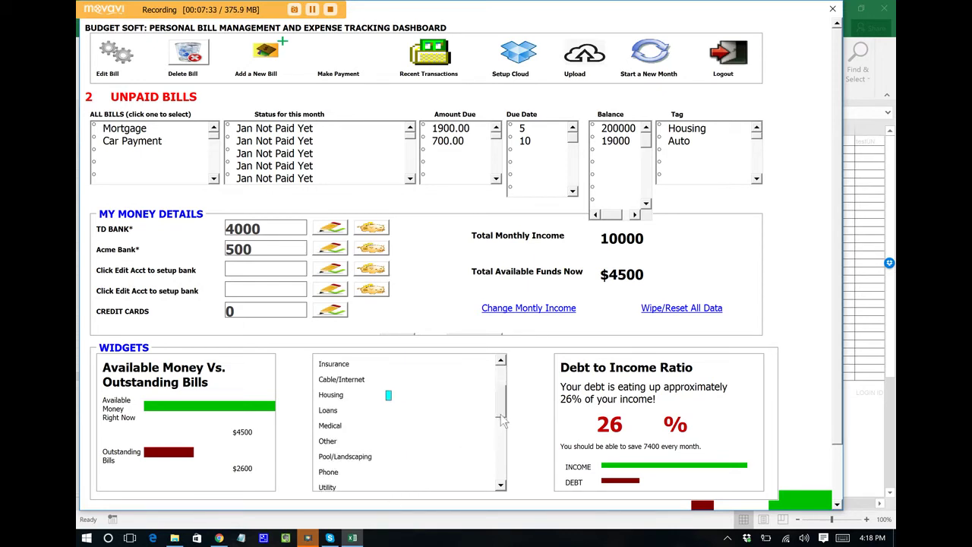
{"action": "scroll", "coordinate": [502, 380], "scroll_direction": "up", "scroll_amount": 4}
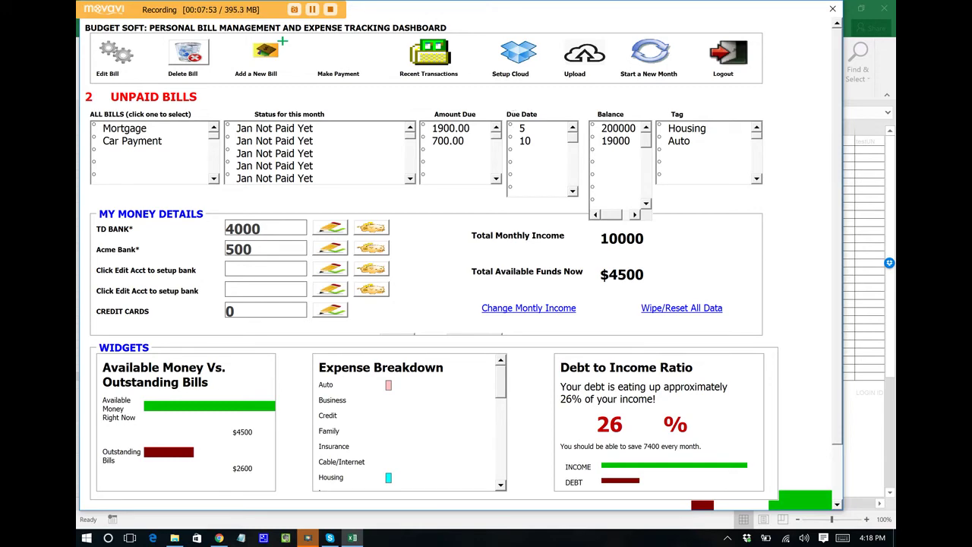
{"action": "left_click", "coordinate": [511, 54]}
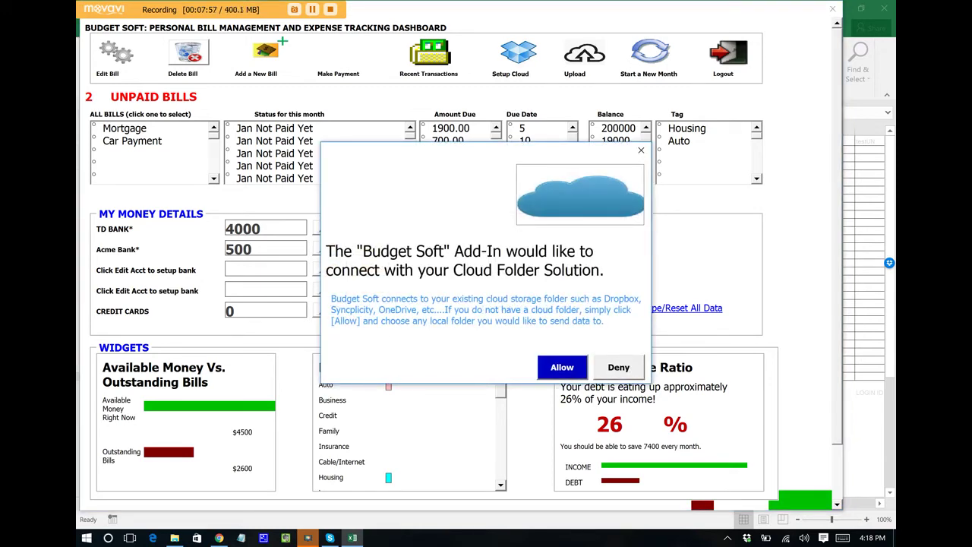
- Allow the cloud connection, pick Dropbox as the sync folder, and accept the BudgetSoftCloud storage location
{"action": "key", "text": "Return"}
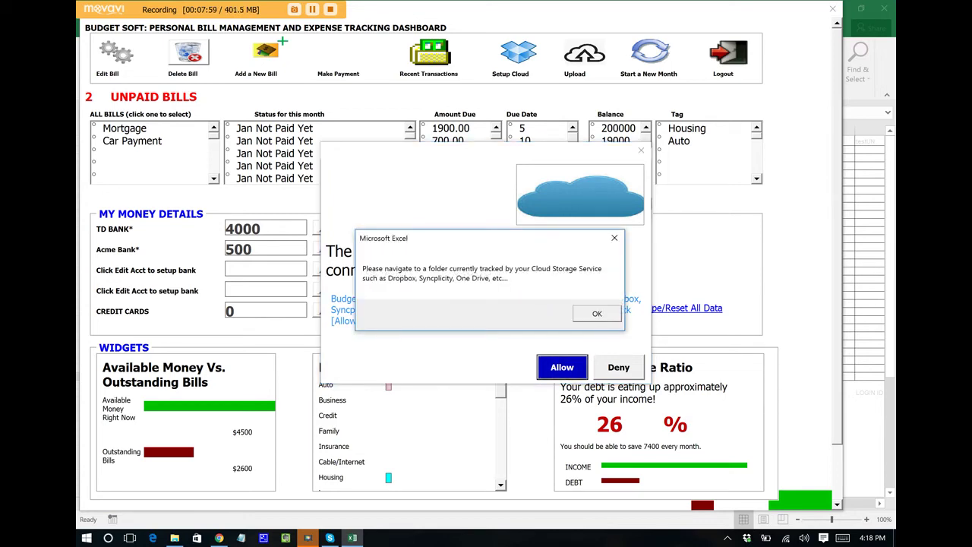
{"action": "key", "text": "Return"}
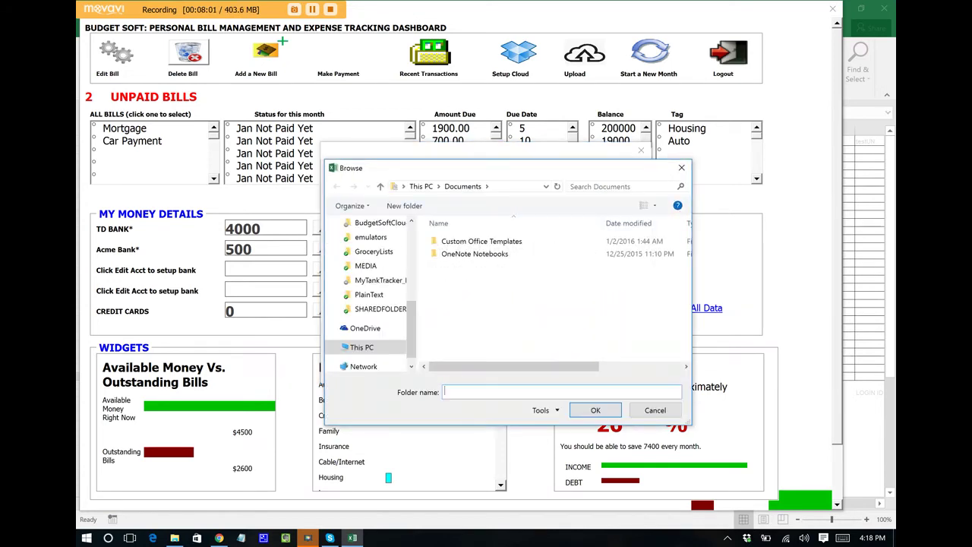
{"action": "left_click_drag", "start_coordinate": [412, 342], "coordinate": [415, 300]}
{"action": "left_click", "coordinate": [361, 305]}
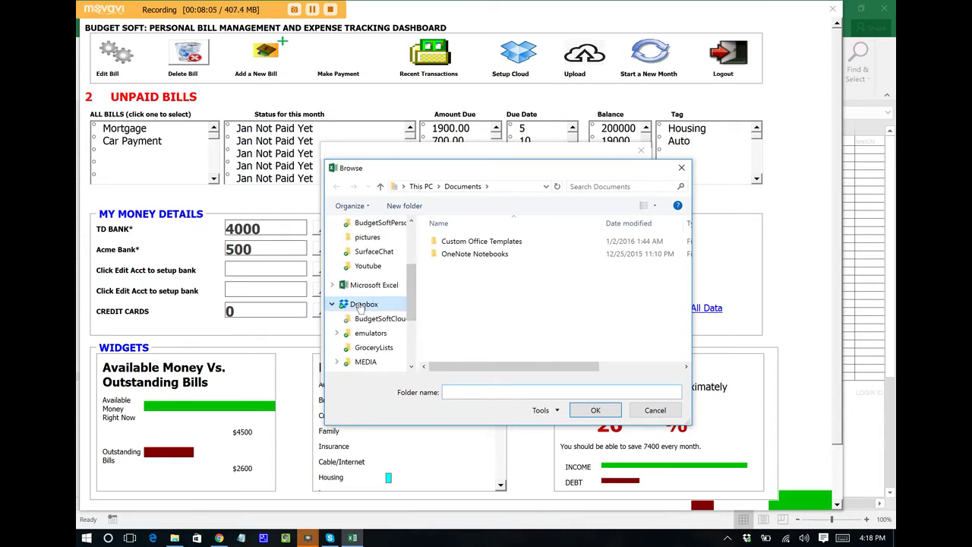
{"action": "left_click", "coordinate": [596, 411]}
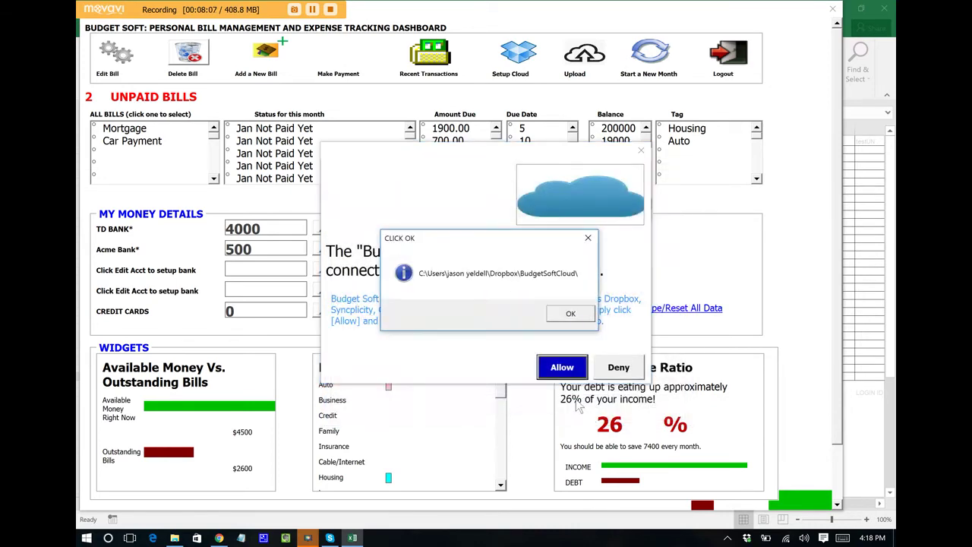
{"action": "left_click", "coordinate": [566, 318]}
{"action": "left_click", "coordinate": [537, 314]}
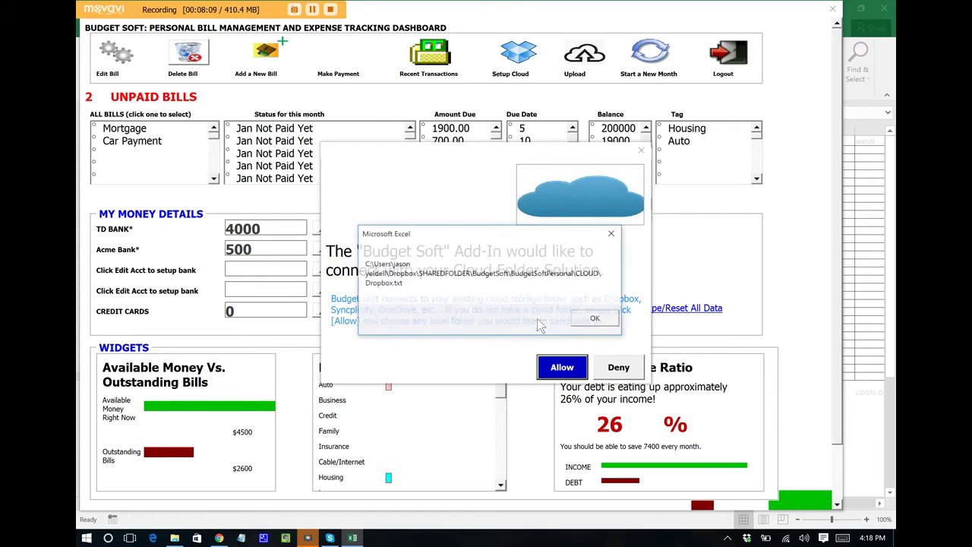
{"action": "left_click", "coordinate": [594, 322]}
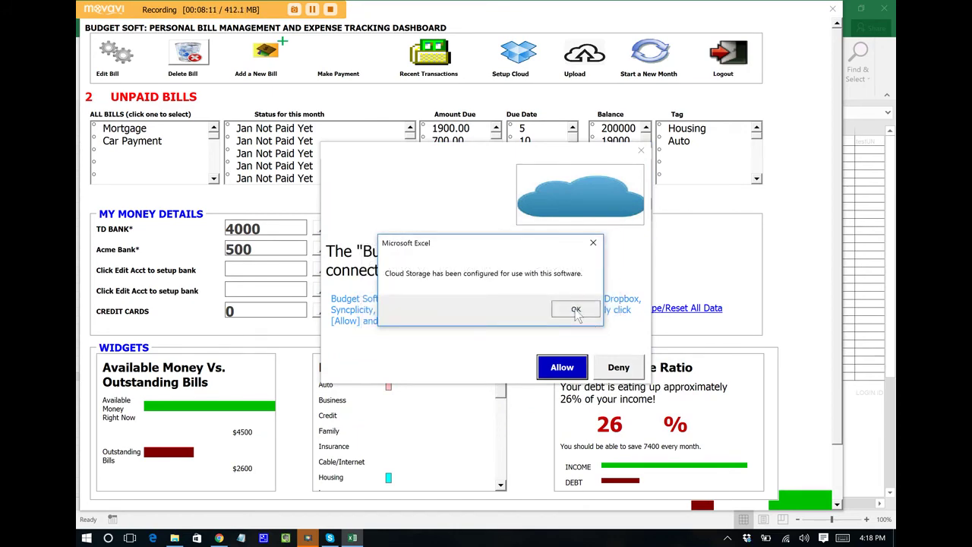
{"action": "left_click", "coordinate": [577, 313]}
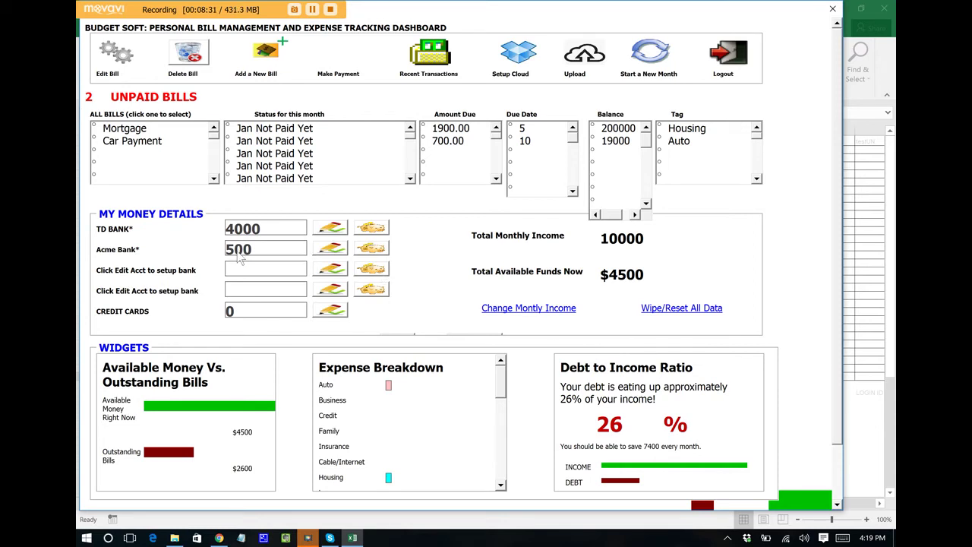
- Open the Mortgage bill's payment details and clear the payment amount field
{"action": "left_click", "coordinate": [136, 131]}
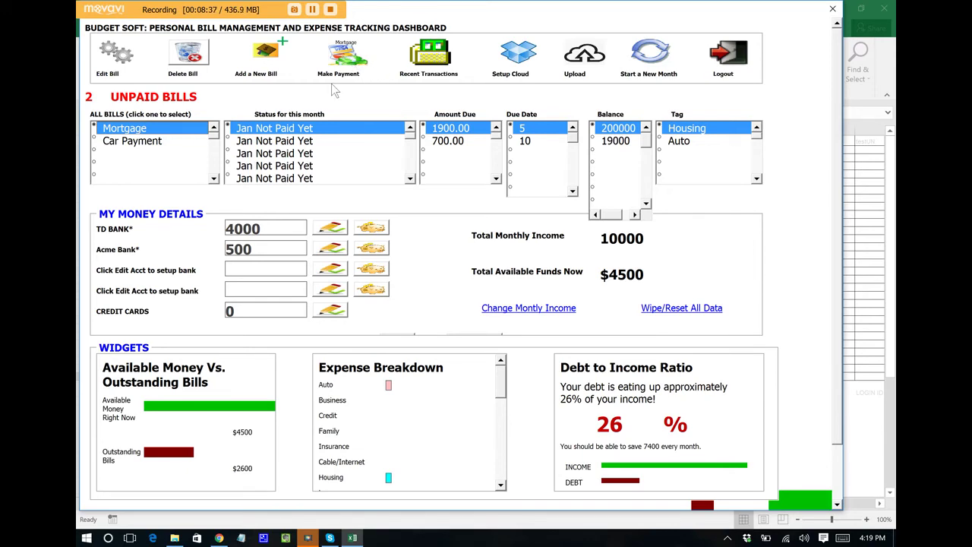
{"action": "left_click", "coordinate": [342, 57]}
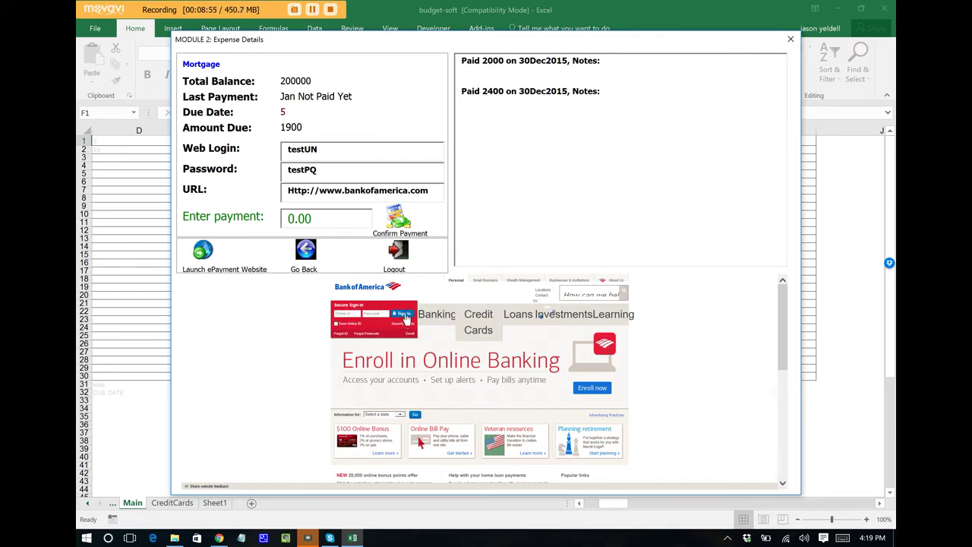
{"action": "left_click", "coordinate": [322, 215]}
- Pay 1900 on the Mortgage, deducted from the TD BANK* account
{"action": "type", "text": "1900"}
{"action": "left_click", "coordinate": [400, 222]}
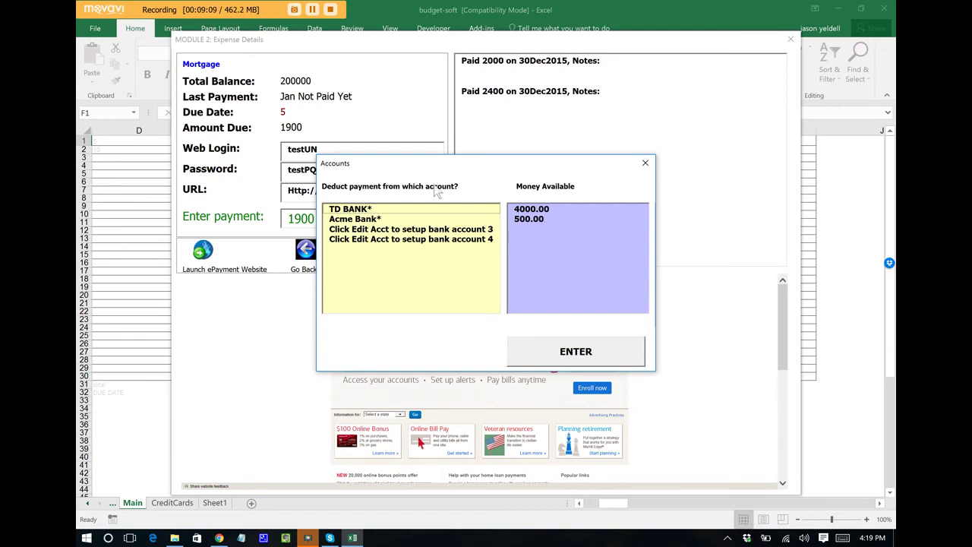
{"action": "left_click", "coordinate": [423, 210]}
{"action": "left_click", "coordinate": [575, 354]}
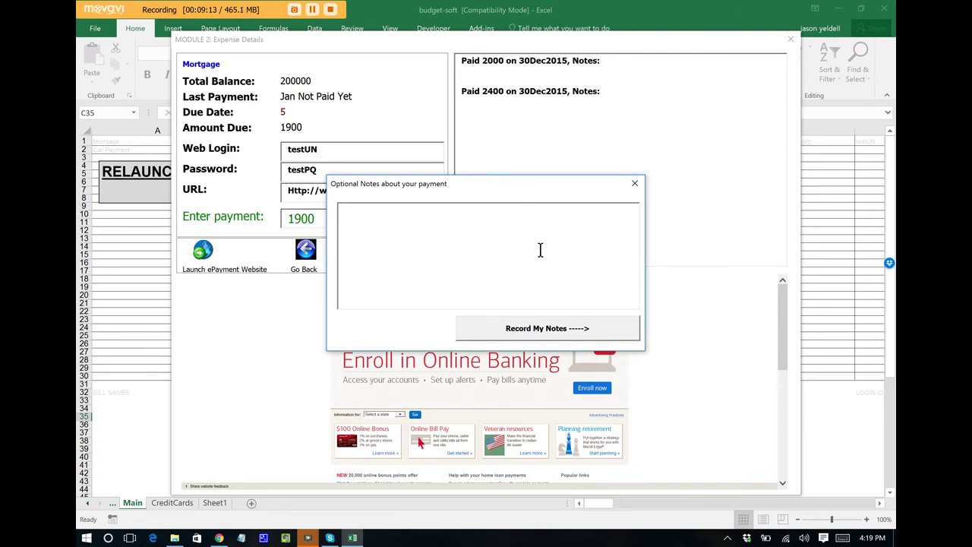
- Record the note 'this is a test' and accept 02Jan2016 as the payment date
{"action": "type", "text": "this is a test"}
{"action": "key", "text": "Return"}
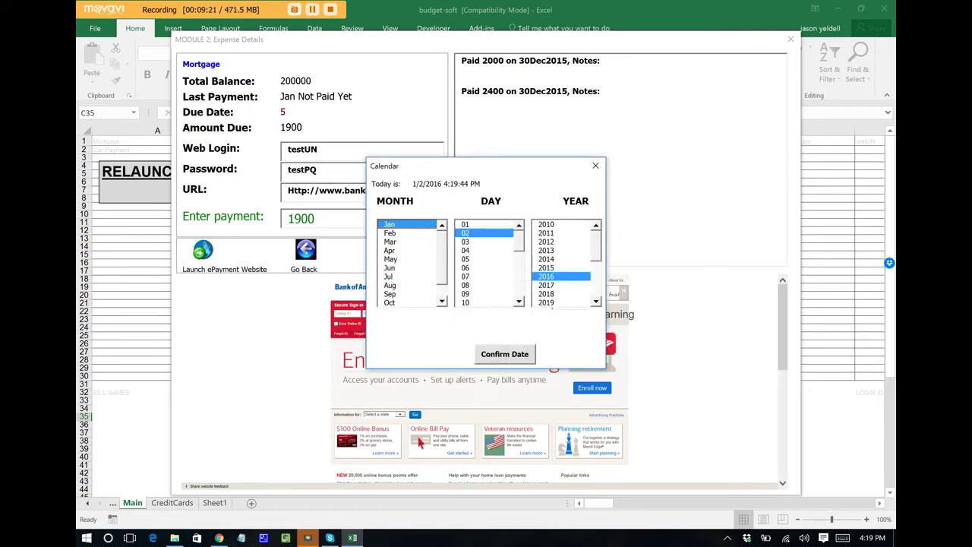
{"action": "key", "text": "Return"}
{"action": "left_click", "coordinate": [567, 353]}
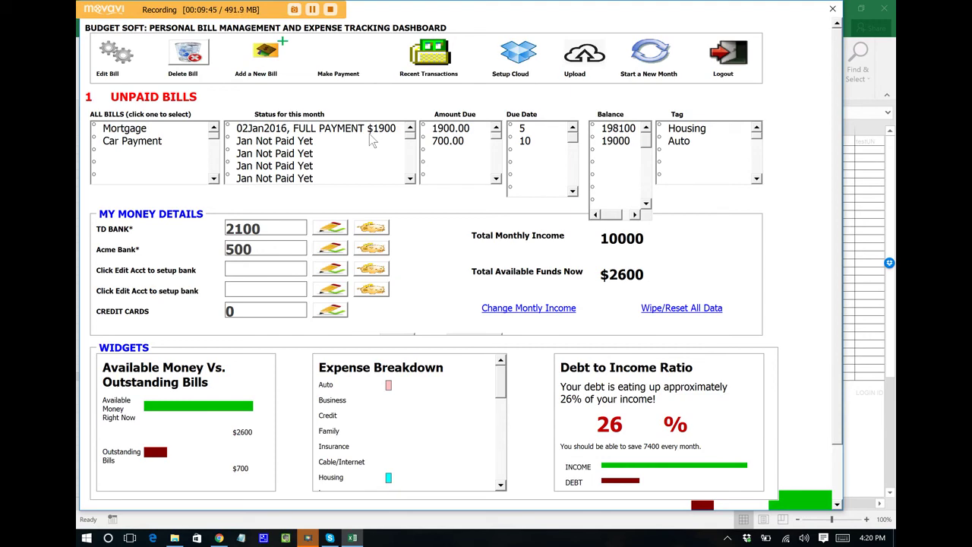
{"action": "left_click", "coordinate": [369, 133]}
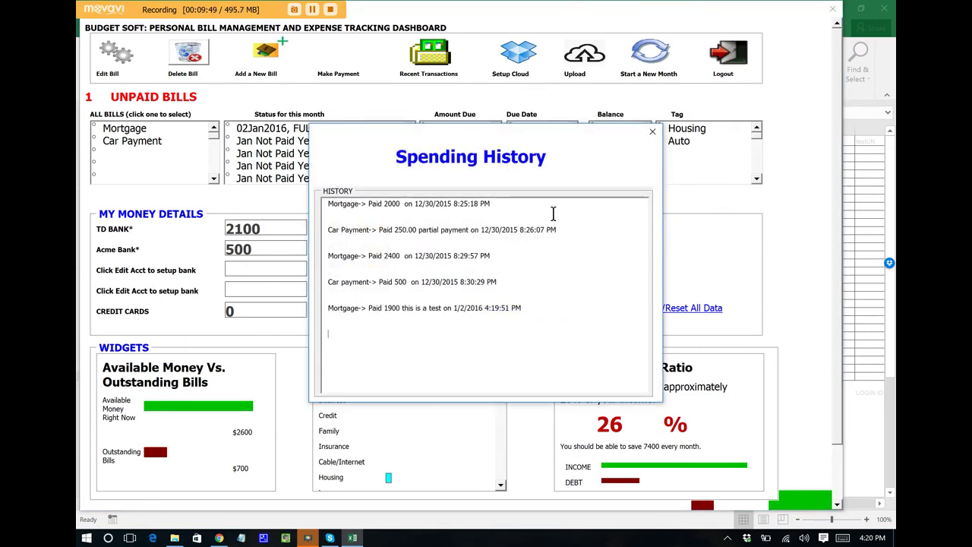
{"action": "left_click", "coordinate": [653, 131]}
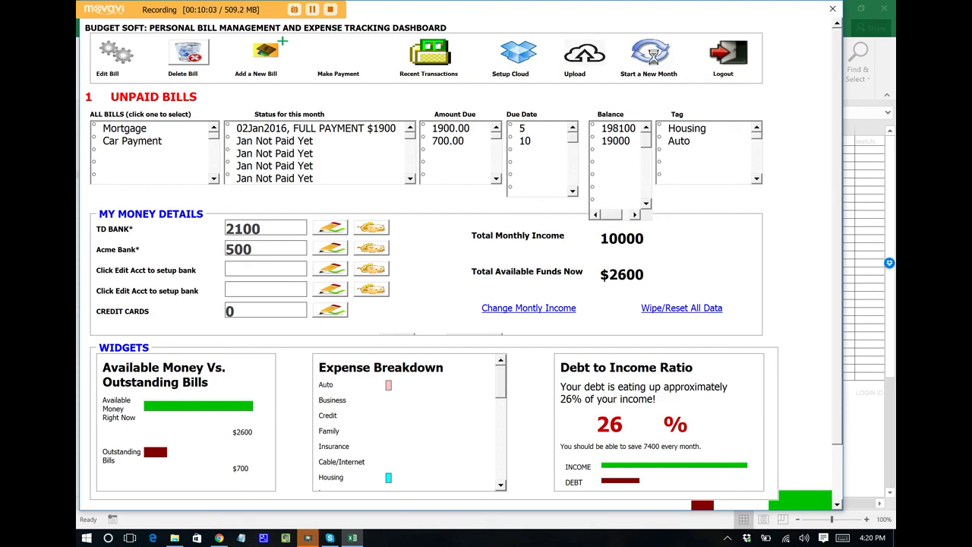
{"action": "left_click", "coordinate": [651, 55]}
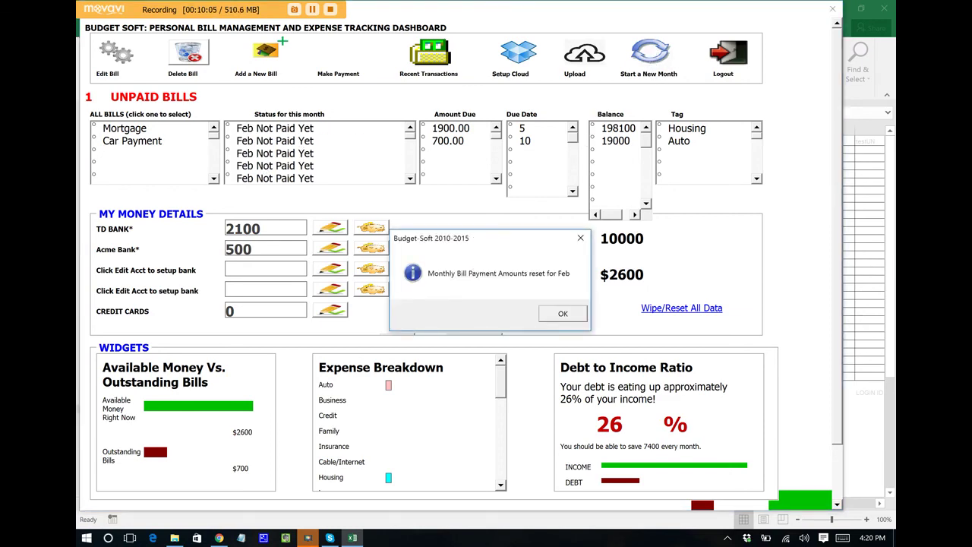
- Dismiss the February new-month reset message
{"action": "key", "text": "Return"}
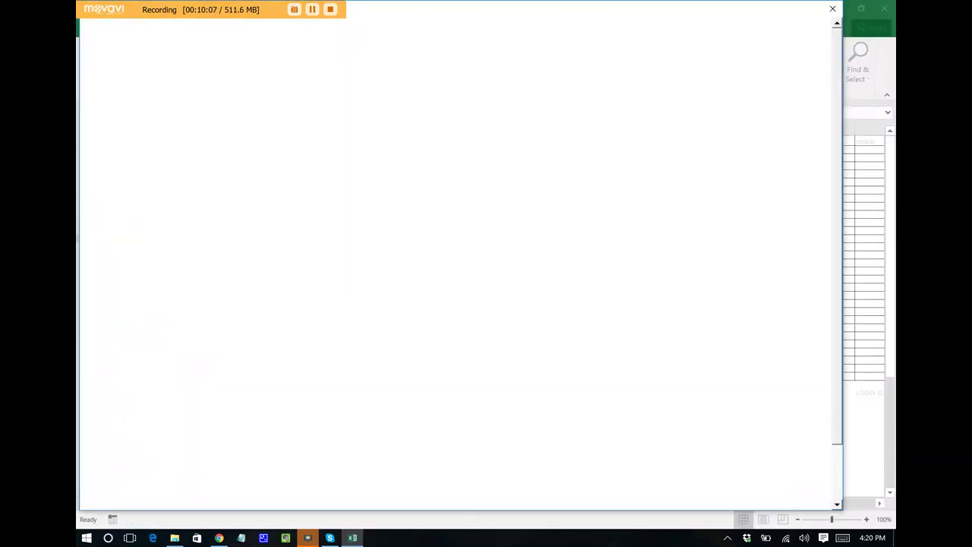